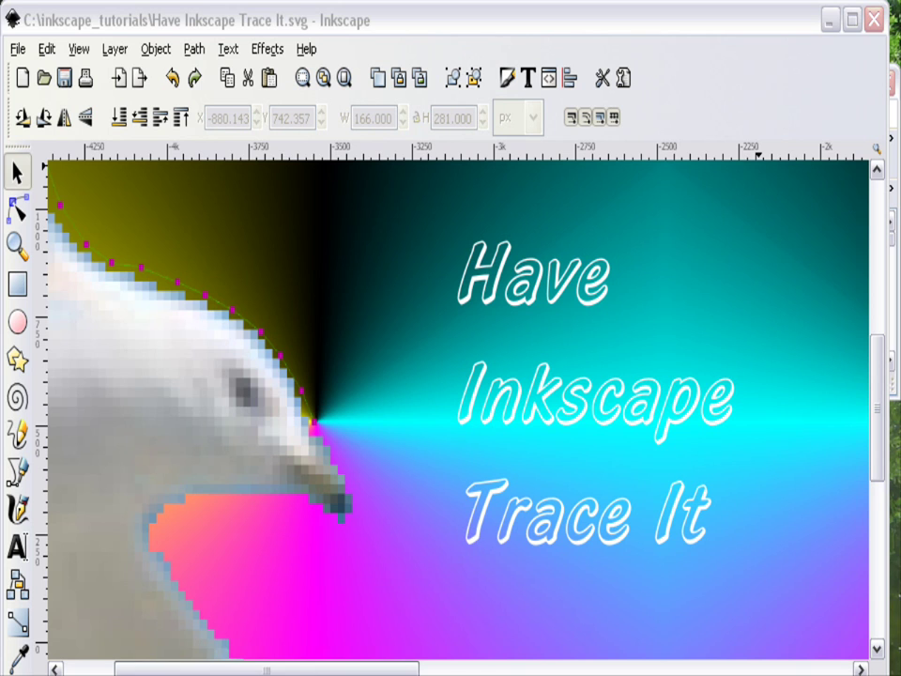
# - Scroll the canvas right until the blank page is visible and the title artwork is out of view
pyautogui.hscroll(15, 460, 403)
pyautogui.hscroll(12, 459, 403)
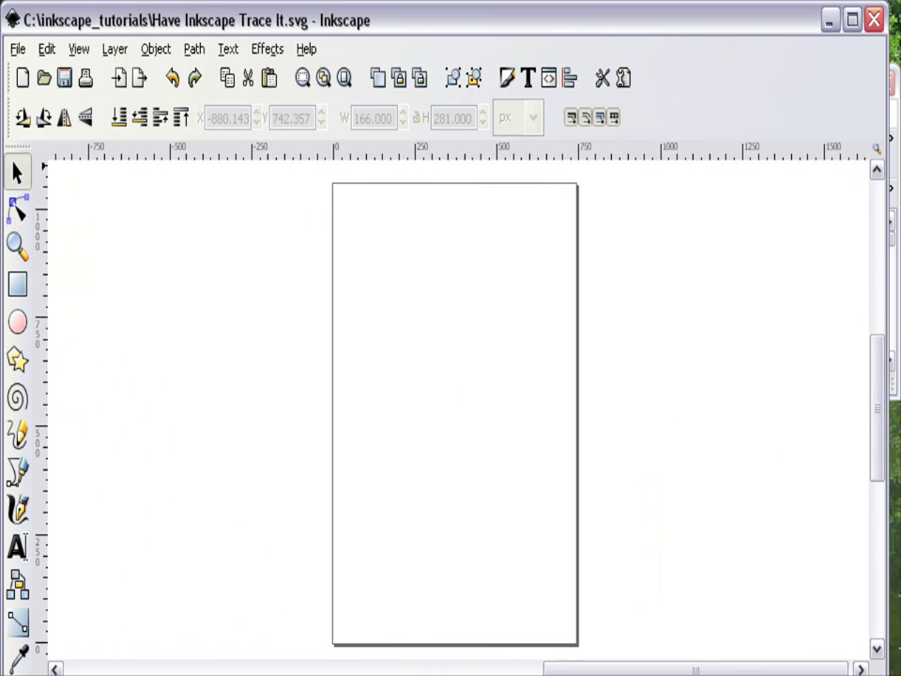
# - Drag scanned_image.gif, painted_image.png and photo_image.jpg from inkscape_tutorials onto the Inkscape canvas
pyautogui.click(893, 242)
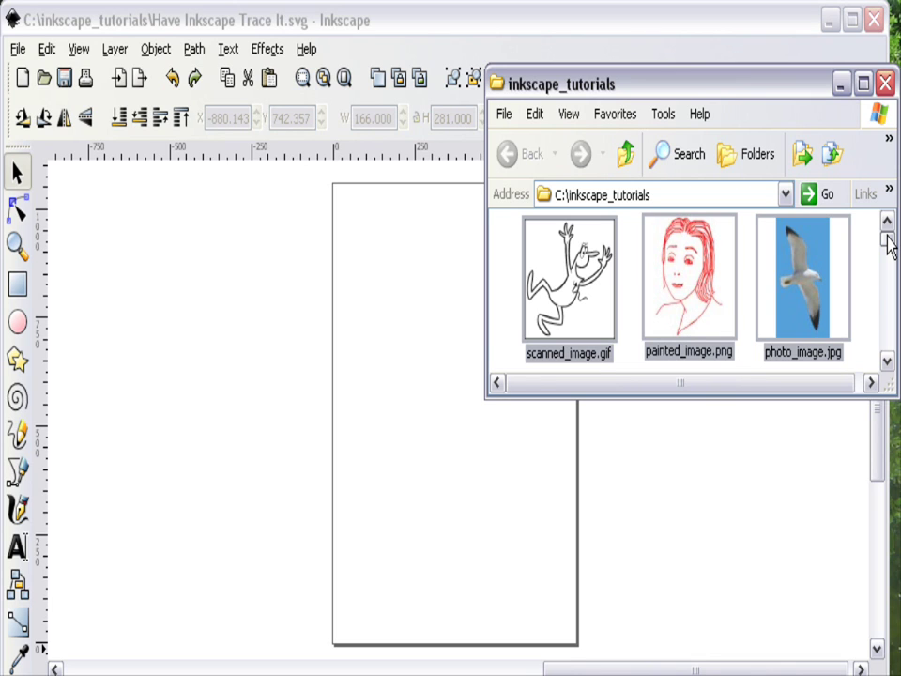
pyautogui.moveTo(582, 291)
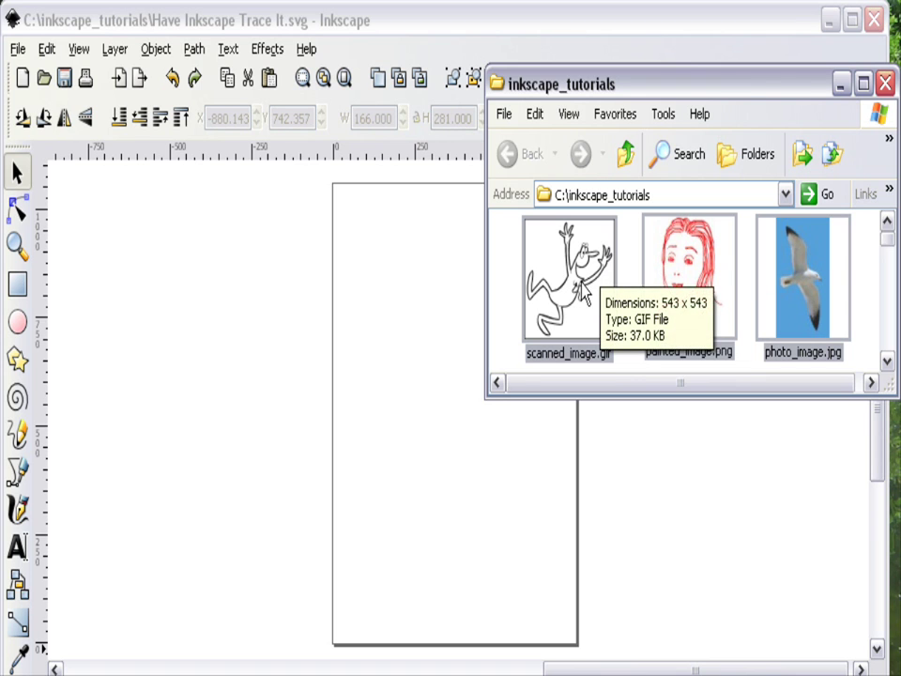
pyautogui.moveTo(581, 291); pyautogui.dragTo(226, 302)
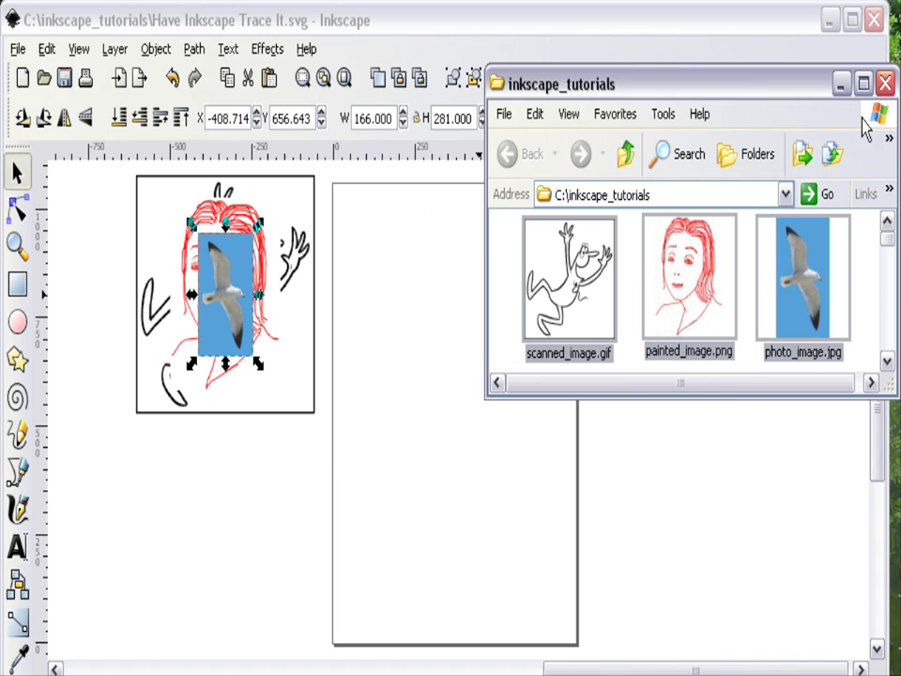
# - Spread out the images: seagull photo below, red portrait to the right of the page
pyautogui.click(842, 83)
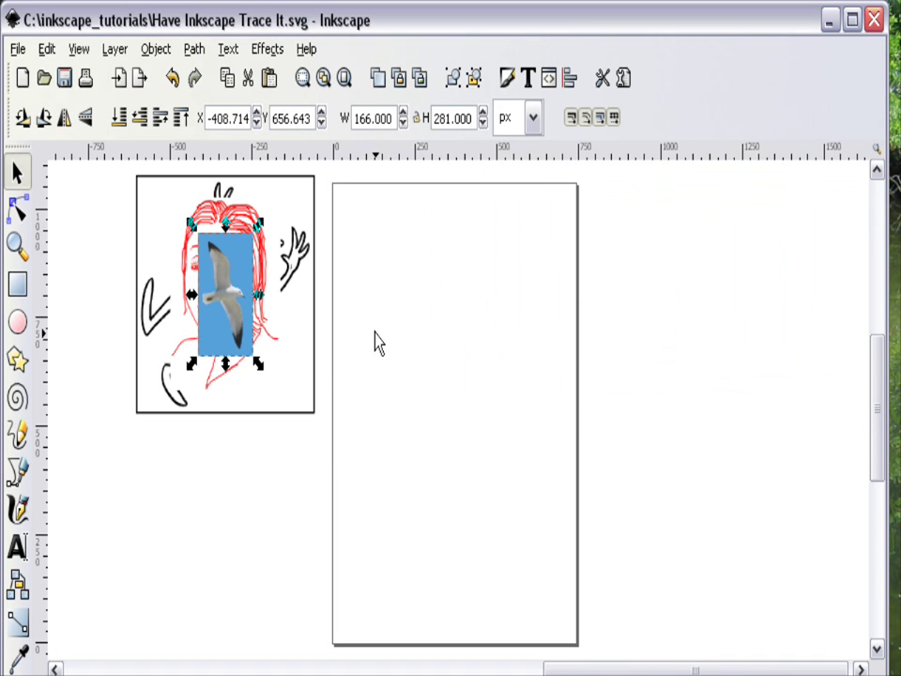
pyautogui.moveTo(232, 299)
pyautogui.mouseDown()
pyautogui.moveTo(234, 548)
pyautogui.moveTo(224, 580)
pyautogui.mouseUp()
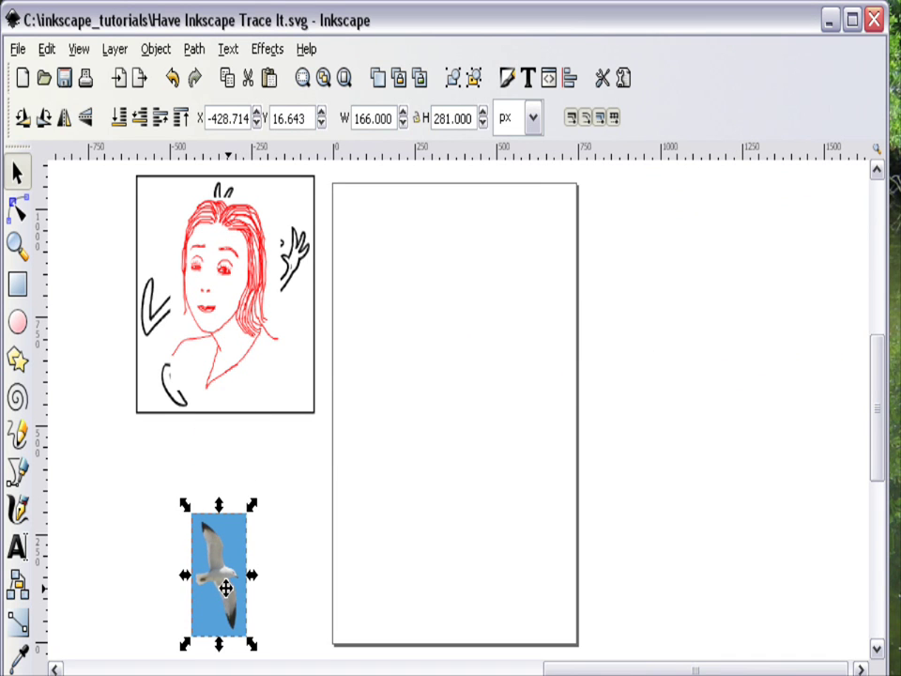
pyautogui.moveTo(223, 293)
pyautogui.mouseDown()
pyautogui.moveTo(551, 422)
pyautogui.moveTo(764, 307)
pyautogui.moveTo(760, 300)
pyautogui.mouseUp()
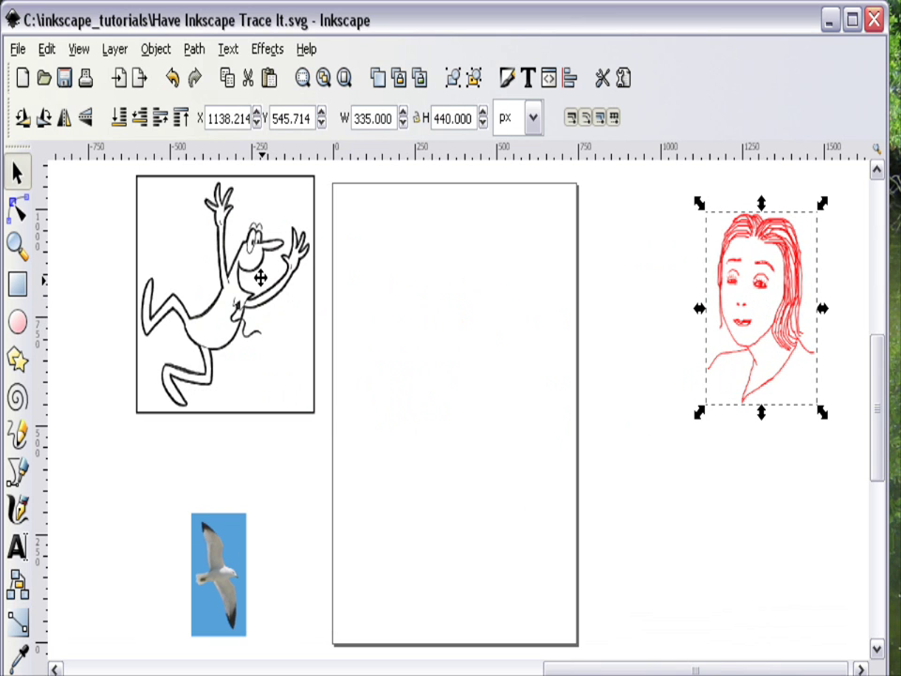
# - Move the cartoon onto the top of the page and scale it to 751.571 px square
pyautogui.moveTo(255, 270); pyautogui.dragTo(454, 279)
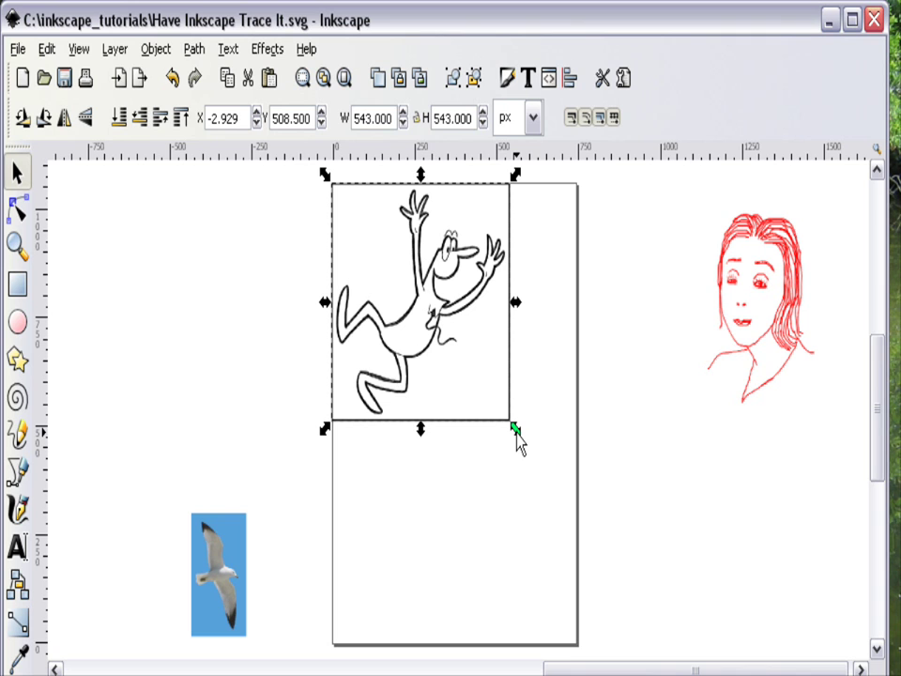
pyautogui.moveTo(516, 430); pyautogui.dragTo(586, 557)
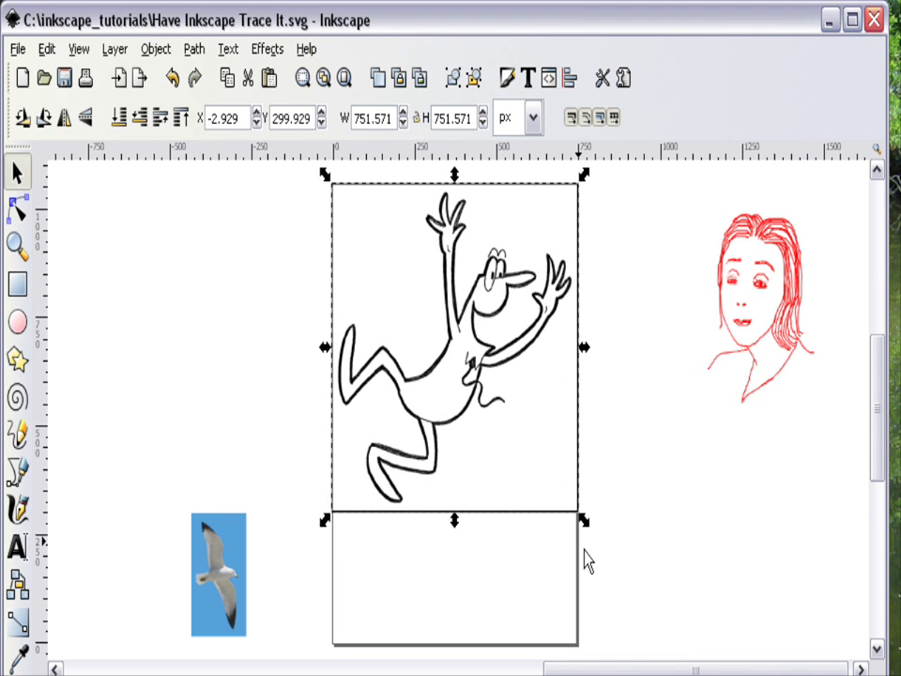
pyautogui.click(194, 50)
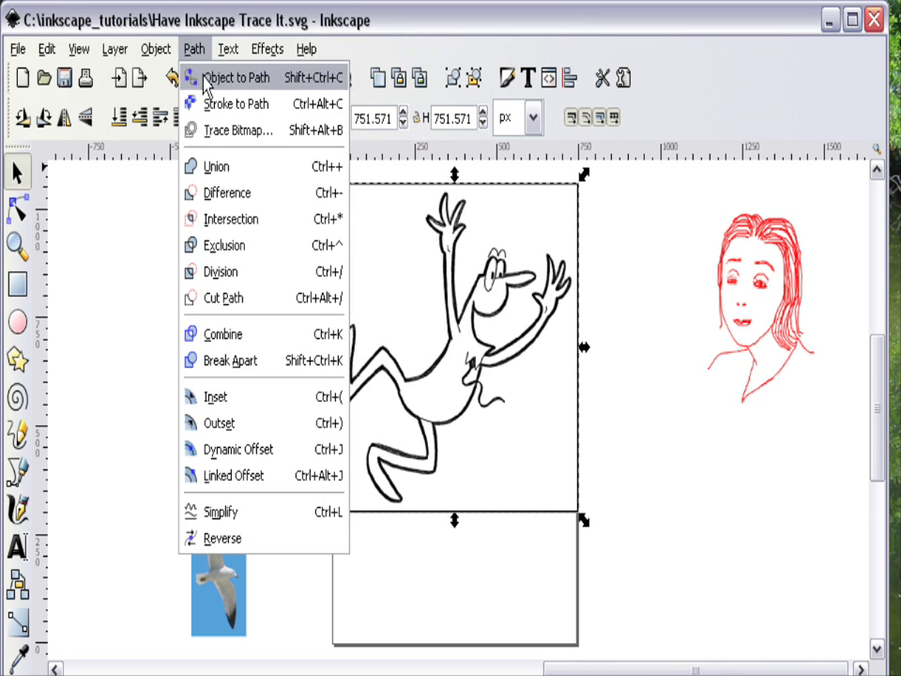
# - Preview the cartoon's brightness cutoff trace, then trace it into vector paths with Trace Bitmap
pyautogui.click(228, 132)
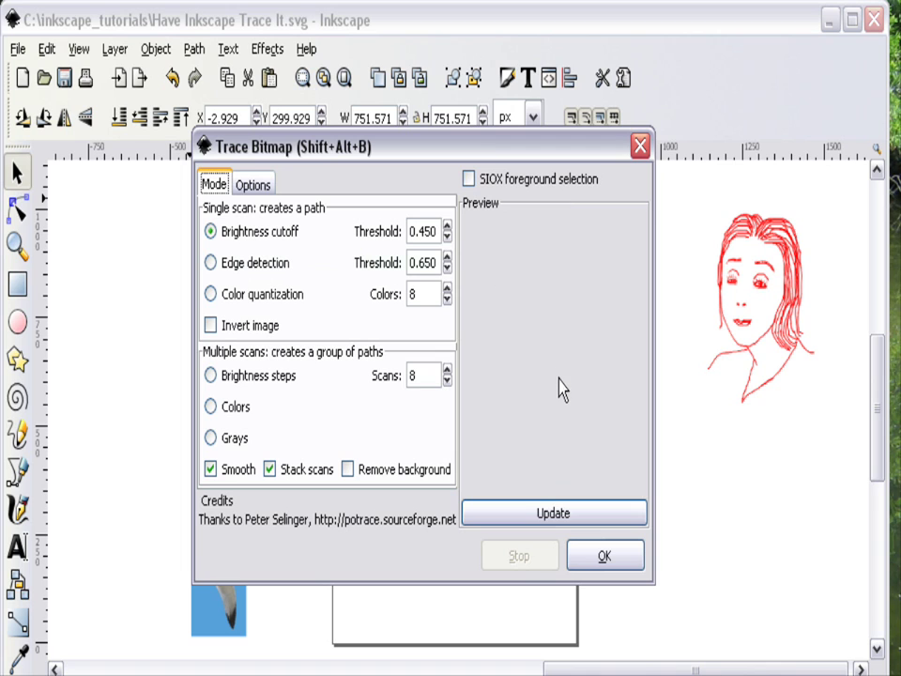
pyautogui.click(525, 518)
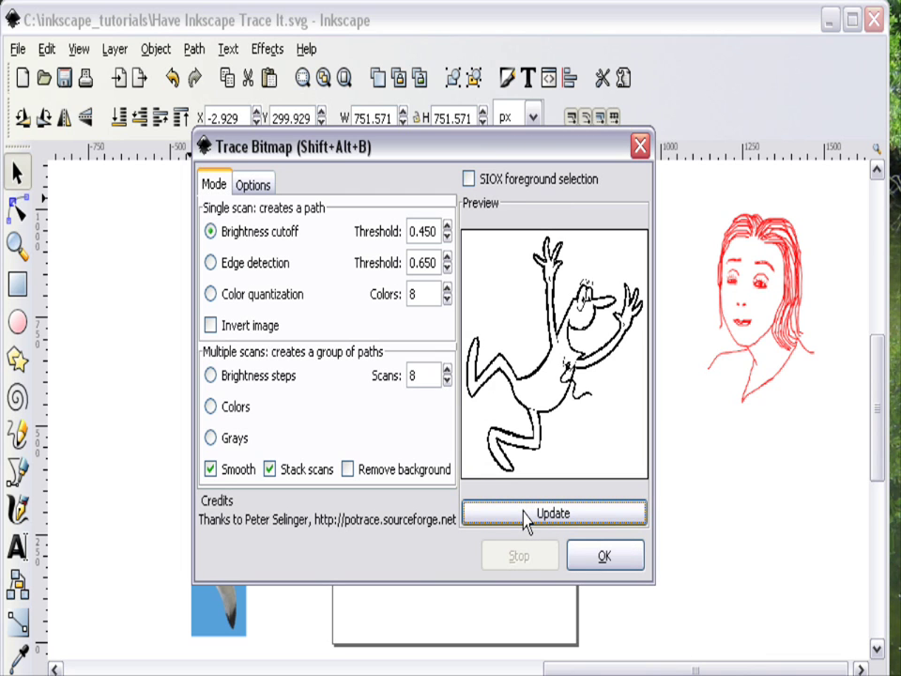
pyautogui.click(612, 563)
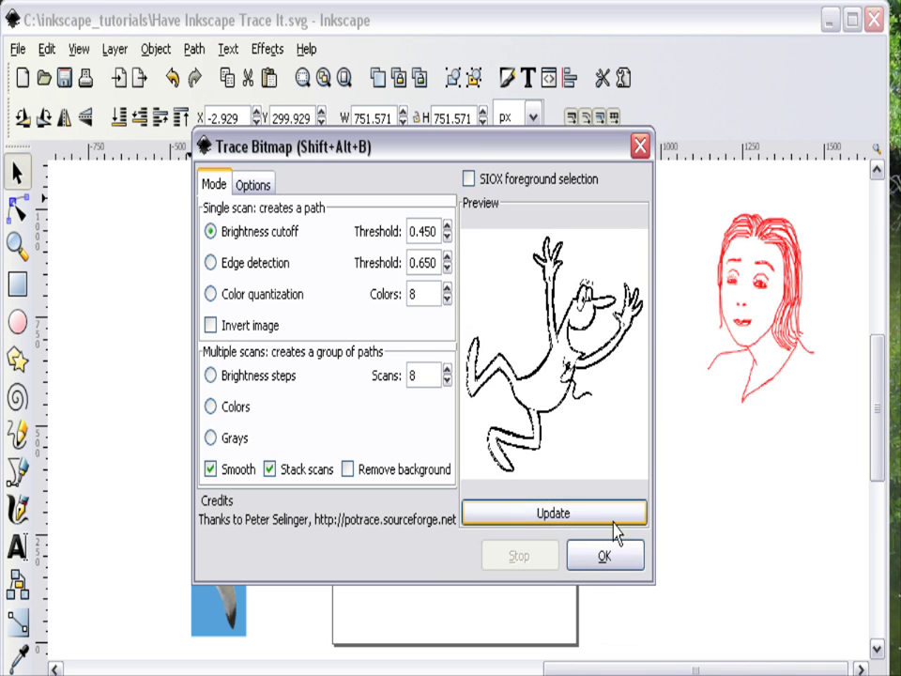
pyautogui.click(639, 143)
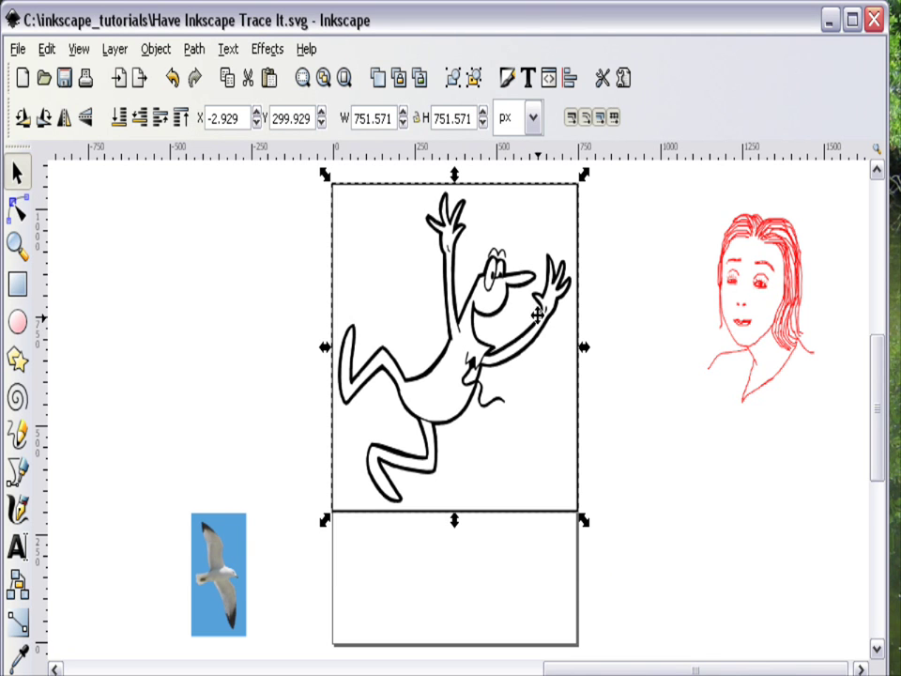
# - Move the traced cartoon left of the page and delete the original cartoon bitmap
pyautogui.moveTo(557, 302)
pyautogui.mouseDown()
pyautogui.moveTo(295, 295)
pyautogui.moveTo(301, 303)
pyautogui.mouseUp()
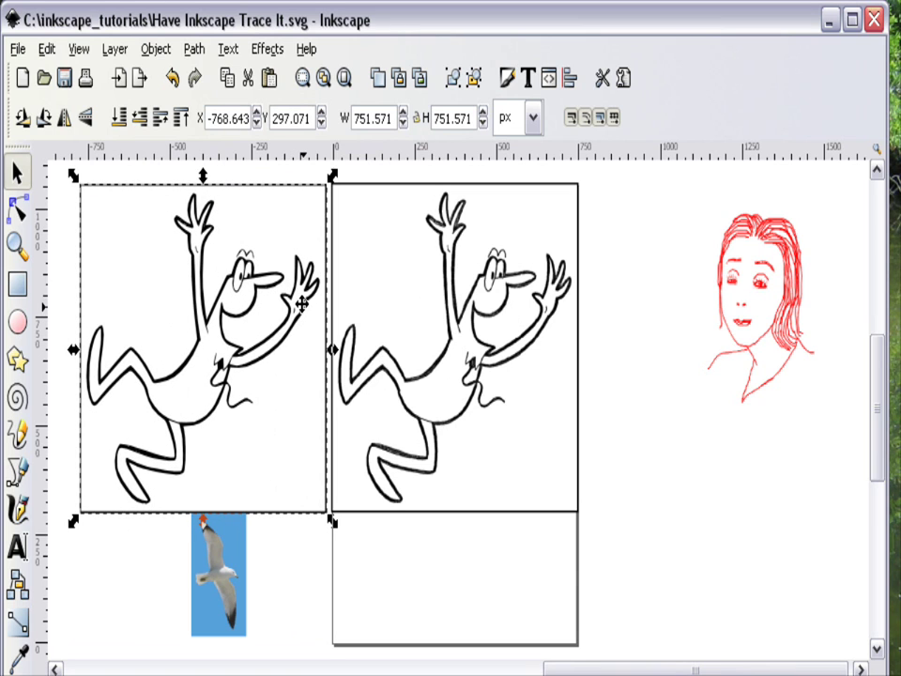
pyautogui.click(482, 352)
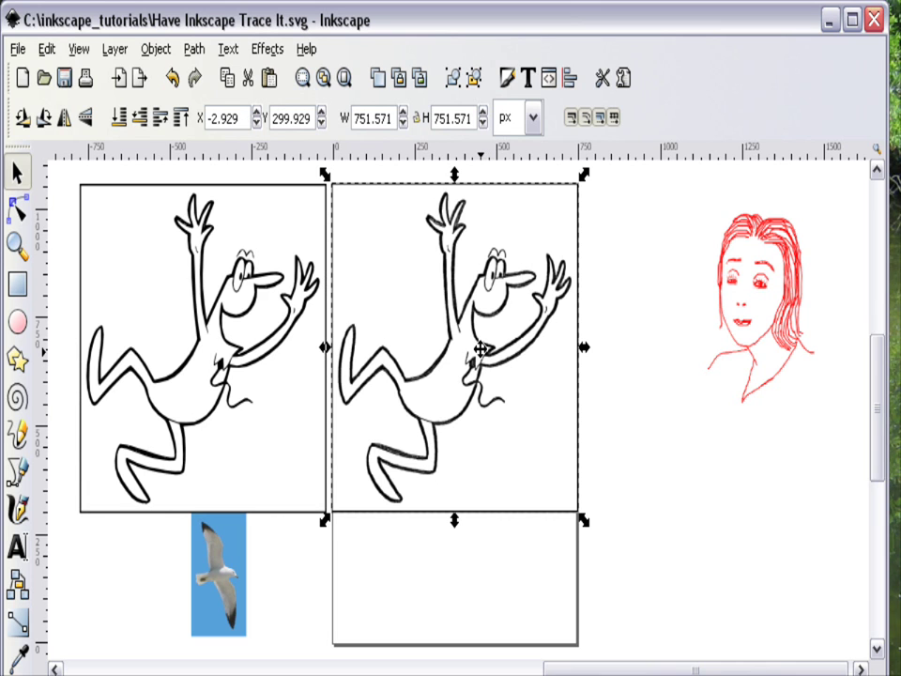
pyautogui.press('Delete')
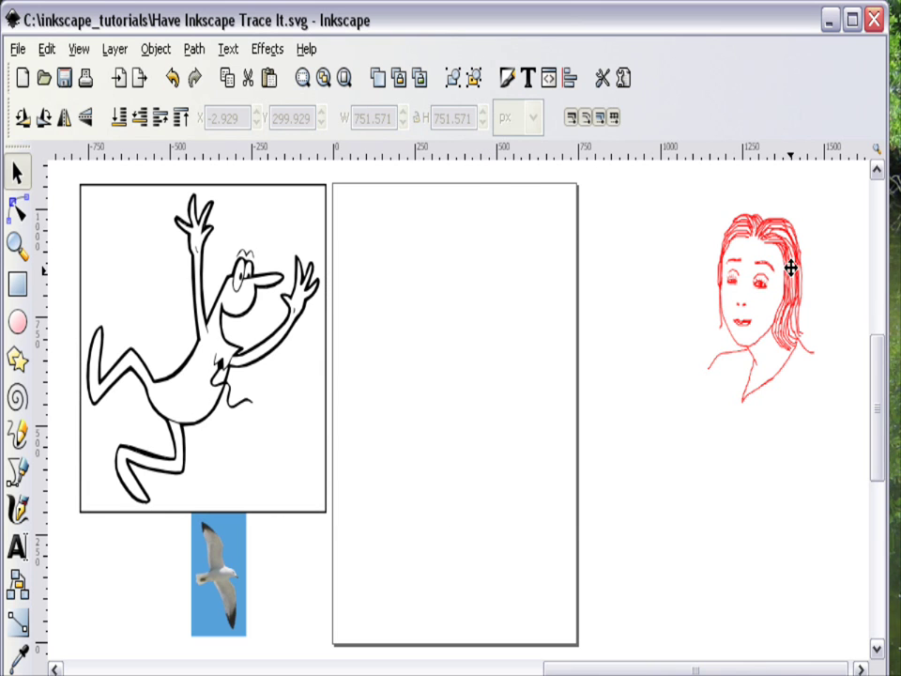
# - Place the red portrait on the page, enlarge it to fill it, and preview its brightness cutoff trace
pyautogui.moveTo(792, 263); pyautogui.dragTo(412, 240)
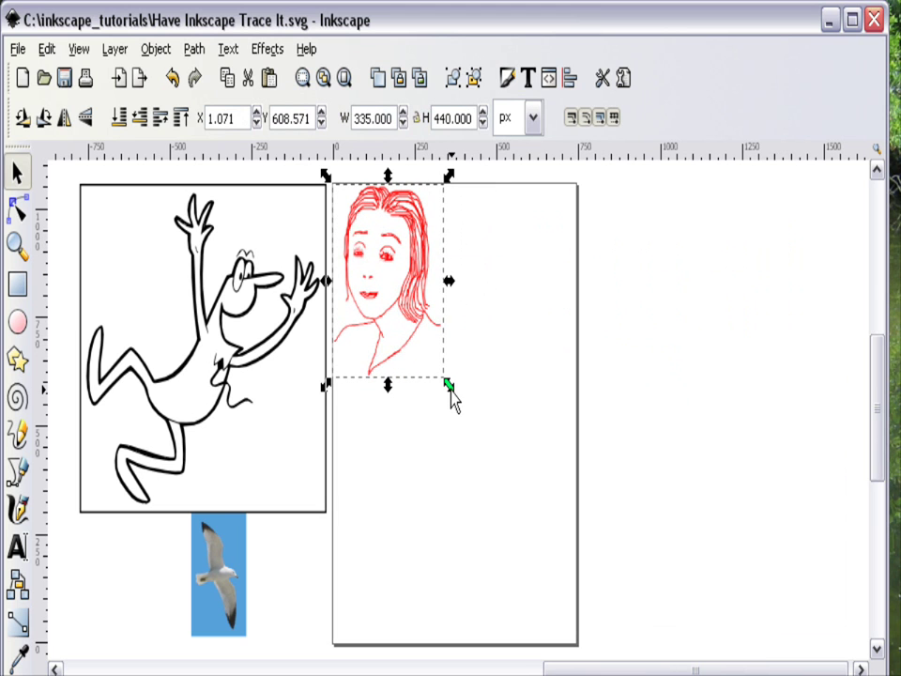
pyautogui.moveTo(450, 388)
pyautogui.mouseDown()
pyautogui.moveTo(509, 445)
pyautogui.moveTo(635, 625)
pyautogui.mouseUp()
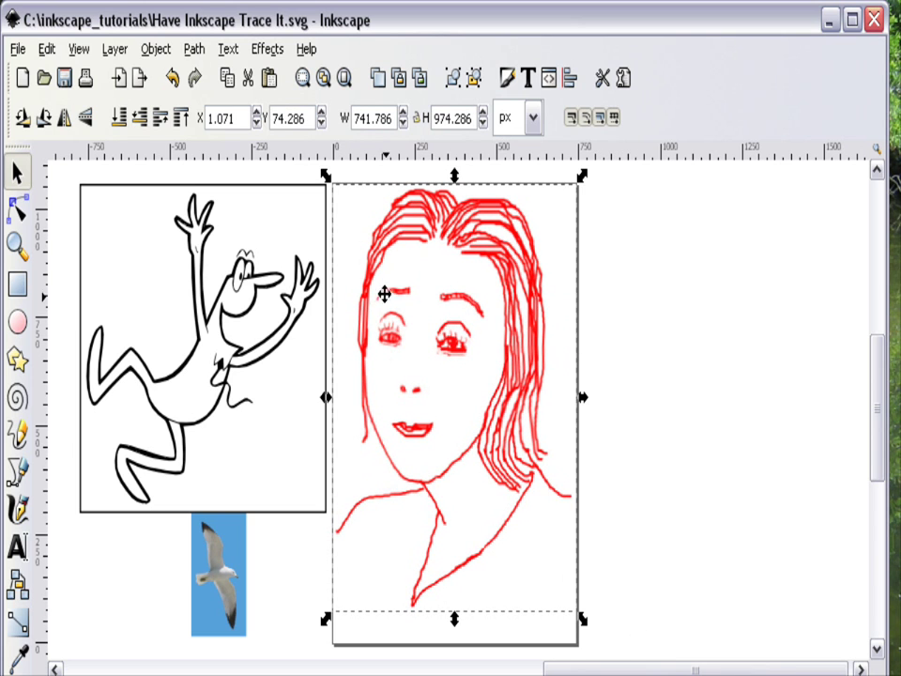
pyautogui.click(194, 50)
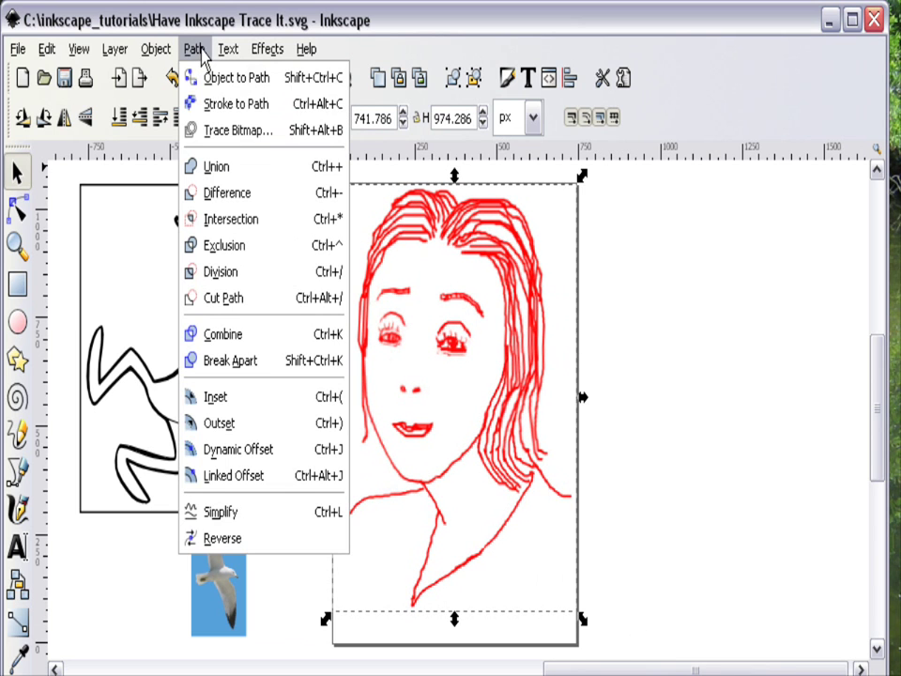
pyautogui.click(214, 131)
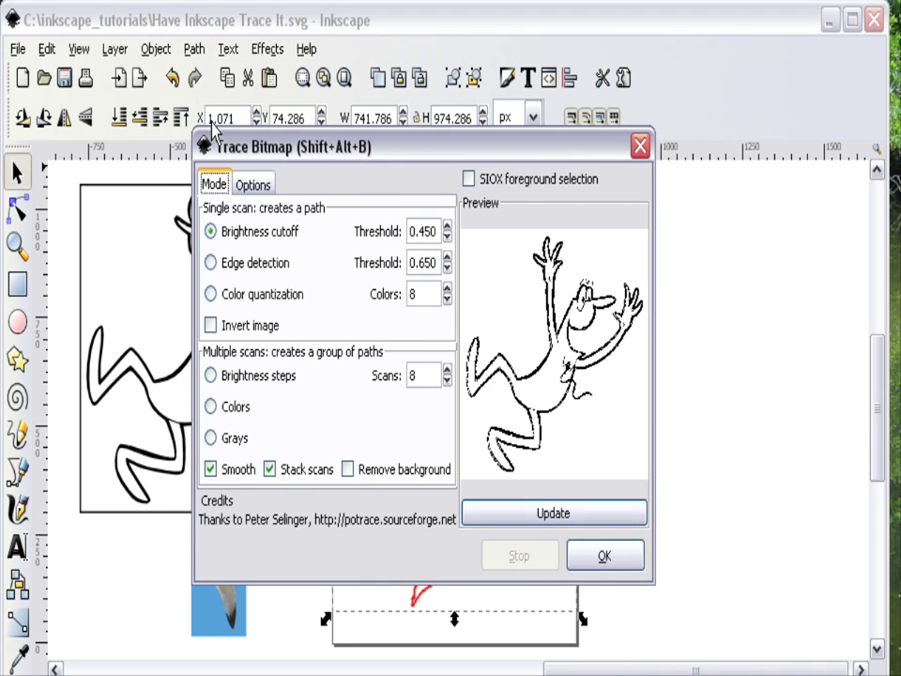
pyautogui.click(513, 524)
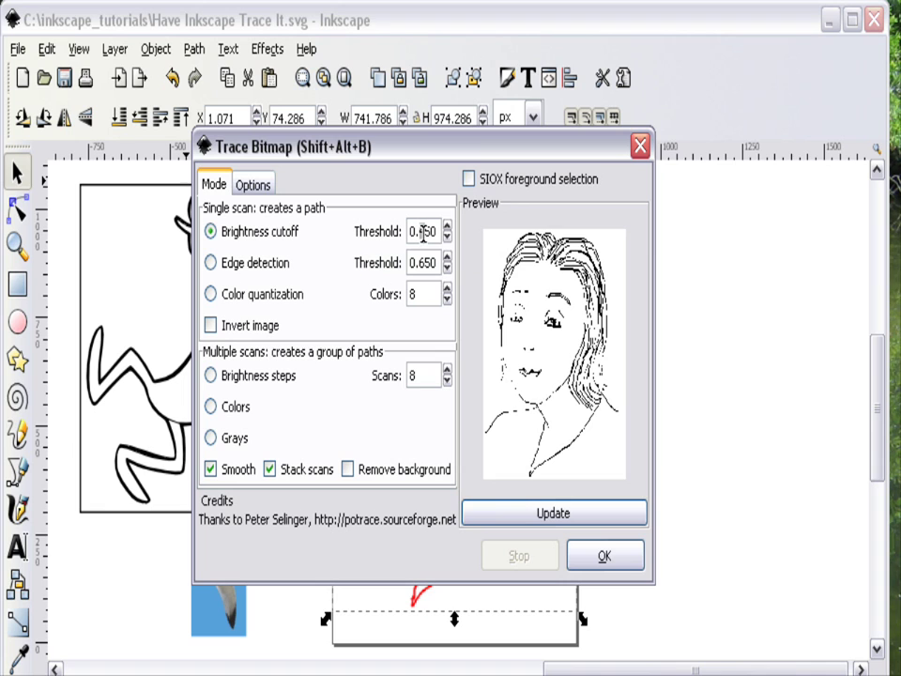
# - Raise the brightness threshold to 0.750 and trace the portrait into a dark red line drawing
pyautogui.click(522, 516)
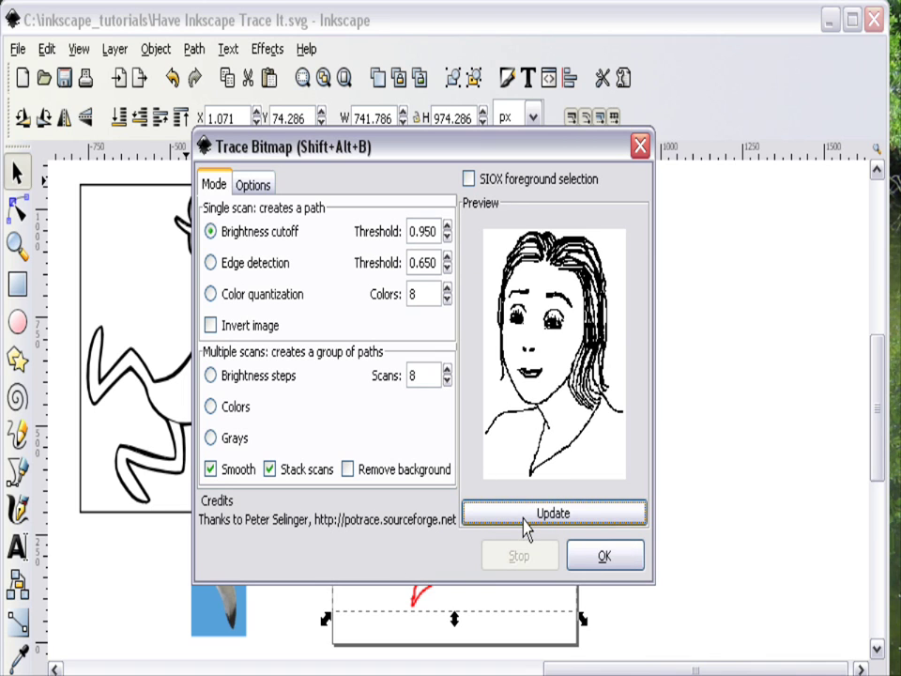
pyautogui.click(424, 231)
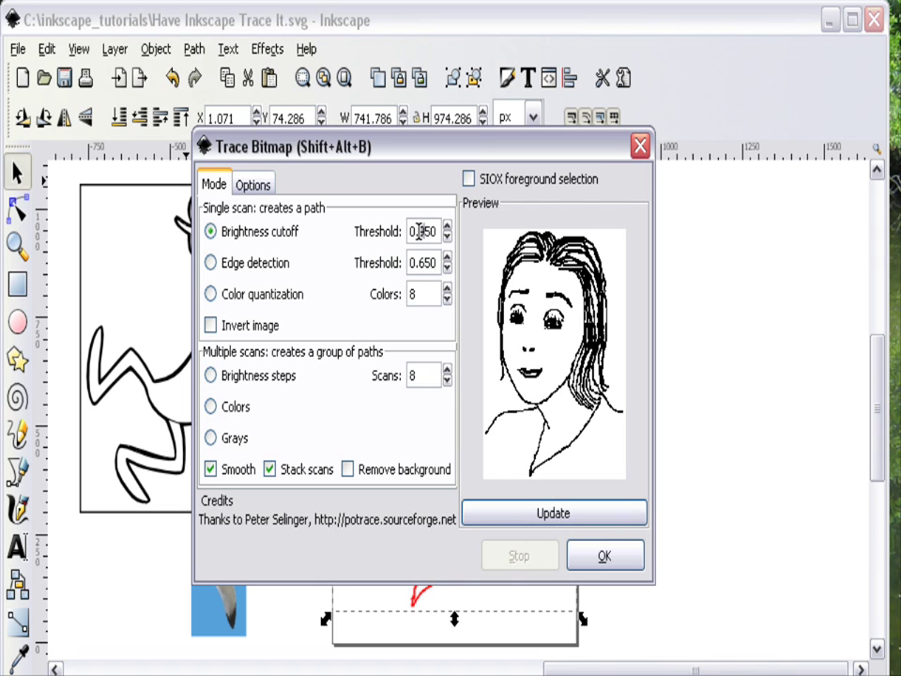
pyautogui.click(544, 515)
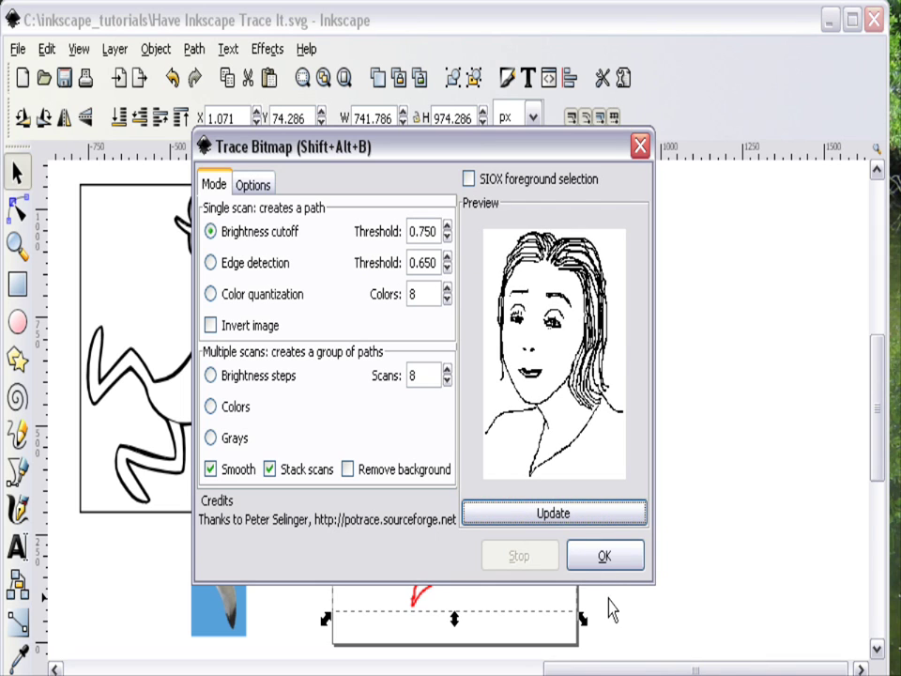
pyautogui.click(607, 569)
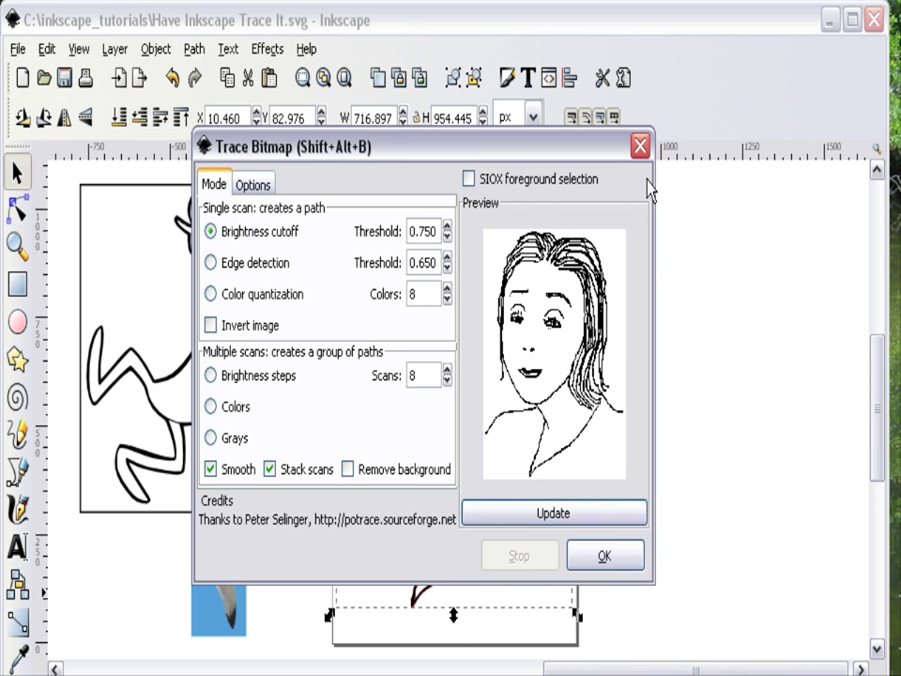
pyautogui.click(641, 146)
# - Move the portrait trace to the right and delete the original red portrait bitmap
pyautogui.moveTo(539, 301)
pyautogui.mouseDown()
pyautogui.moveTo(762, 305)
pyautogui.moveTo(786, 294)
pyautogui.moveTo(804, 308)
pyautogui.mouseUp()
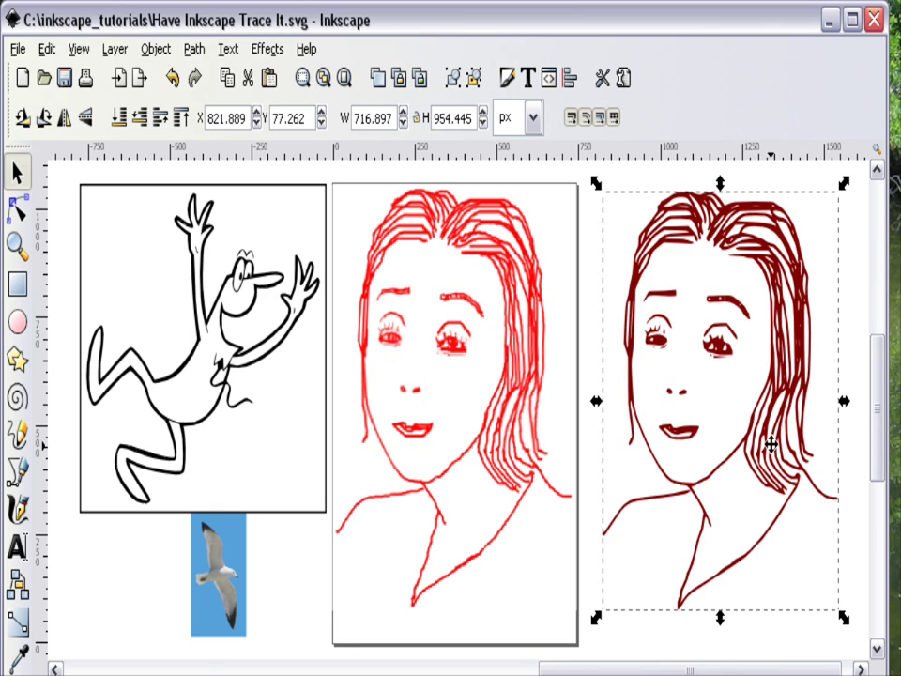
pyautogui.click(515, 402)
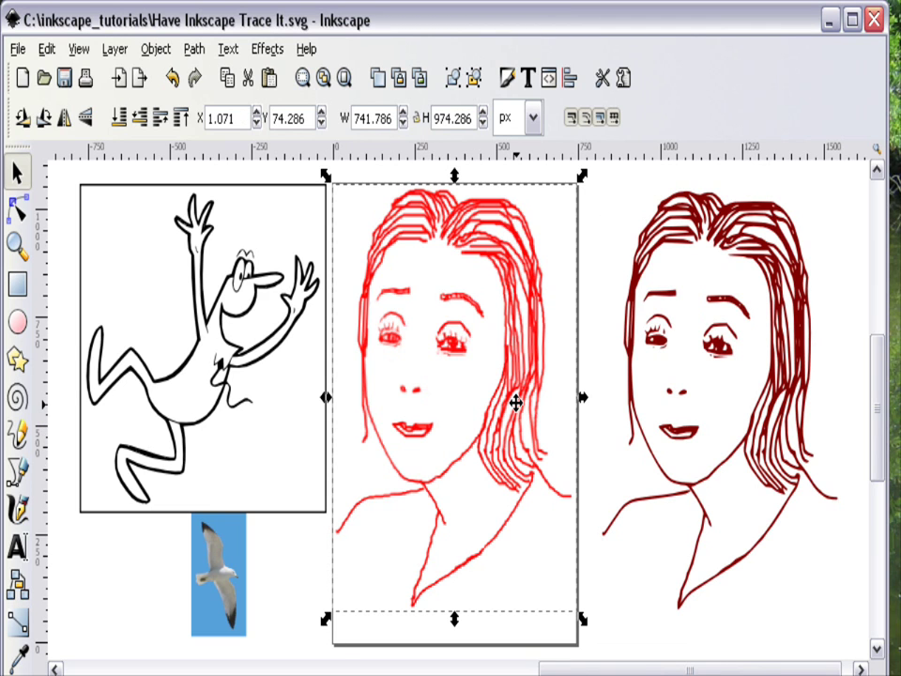
pyautogui.press('Delete')
# - Move the seagull photo onto the middle page and enlarge it to fill the page
pyautogui.moveTo(245, 573); pyautogui.dragTo(364, 241)
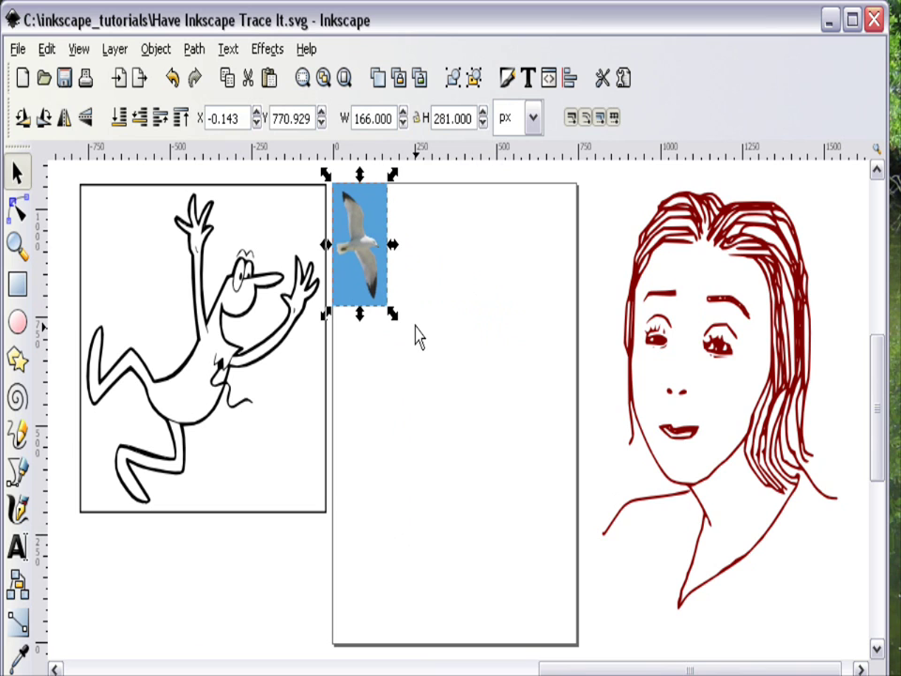
pyautogui.moveTo(393, 314); pyautogui.dragTo(582, 660)
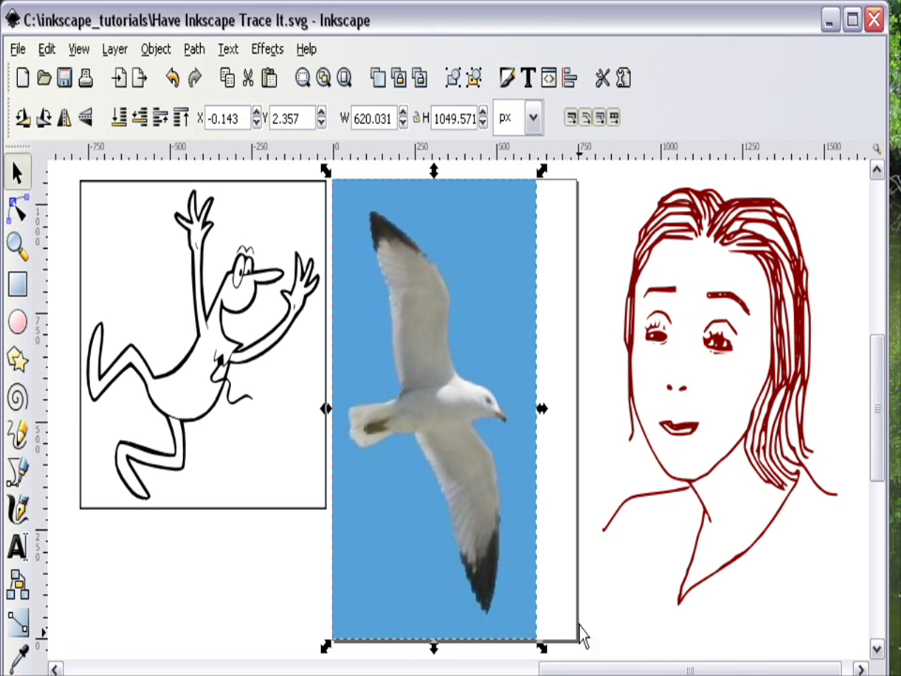
pyautogui.click(192, 51)
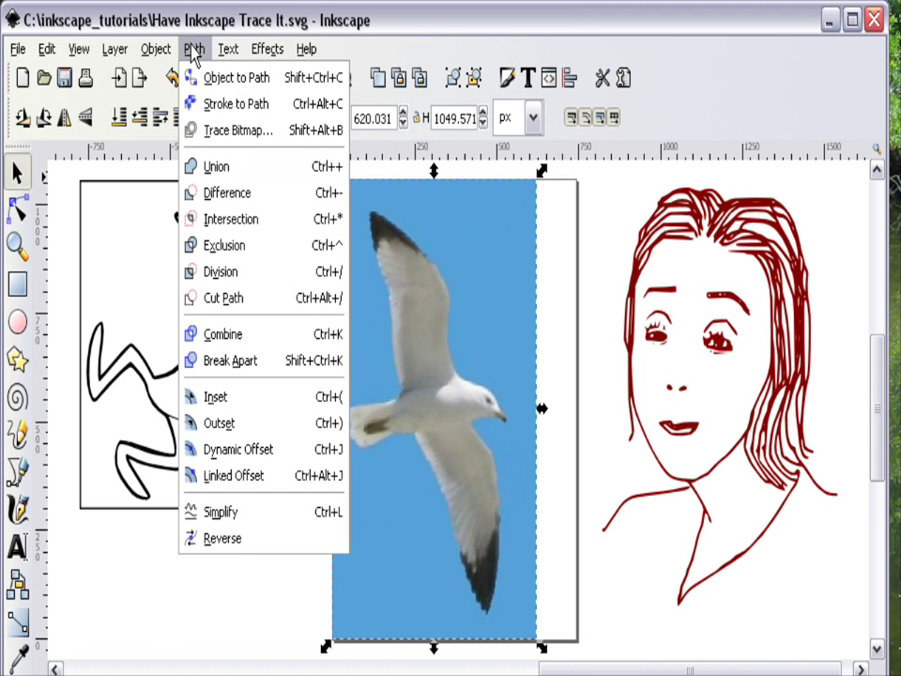
pyautogui.click(222, 137)
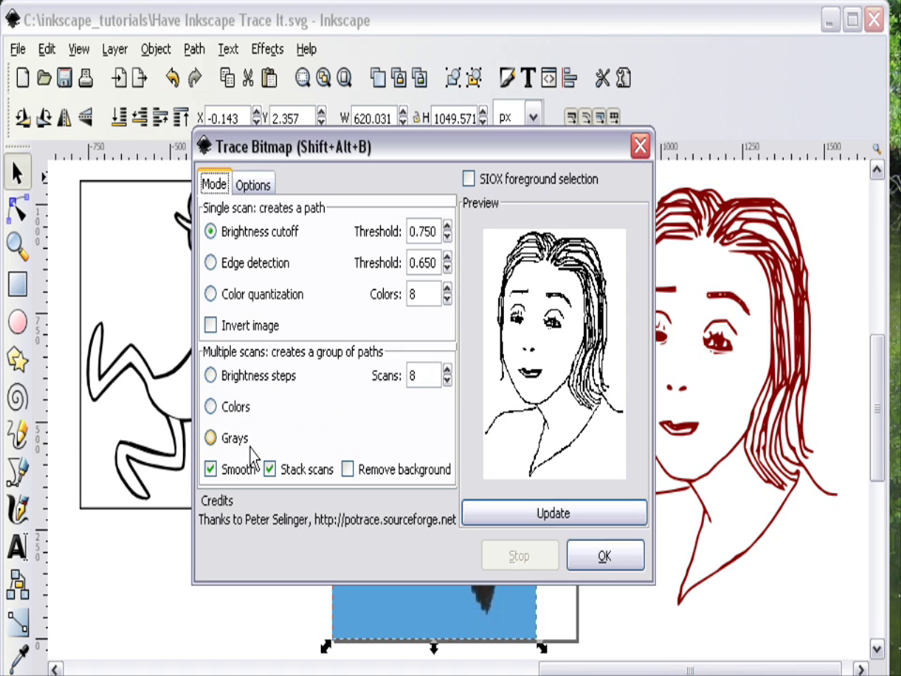
# - Trace the seagull in Colors mode with 20 scans and smoothing turned off
pyautogui.click(210, 407)
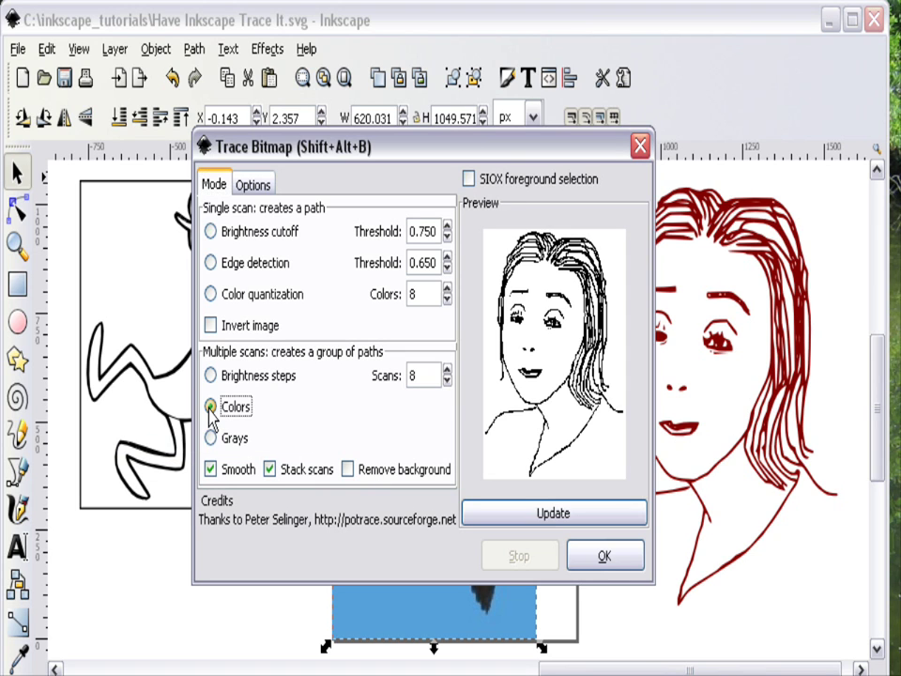
pyautogui.click(522, 517)
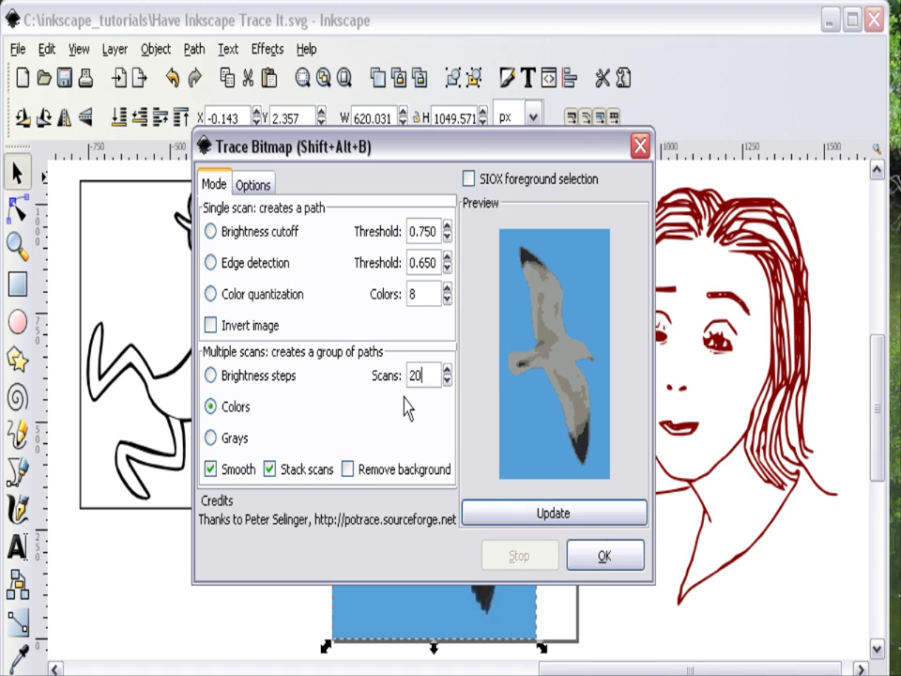
pyautogui.click(503, 513)
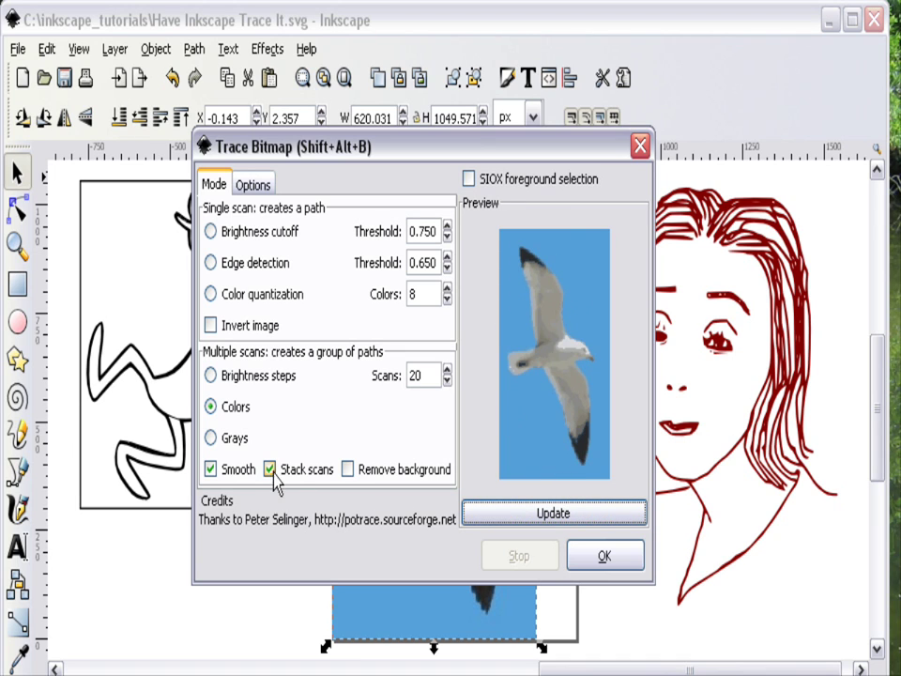
pyautogui.click(212, 469)
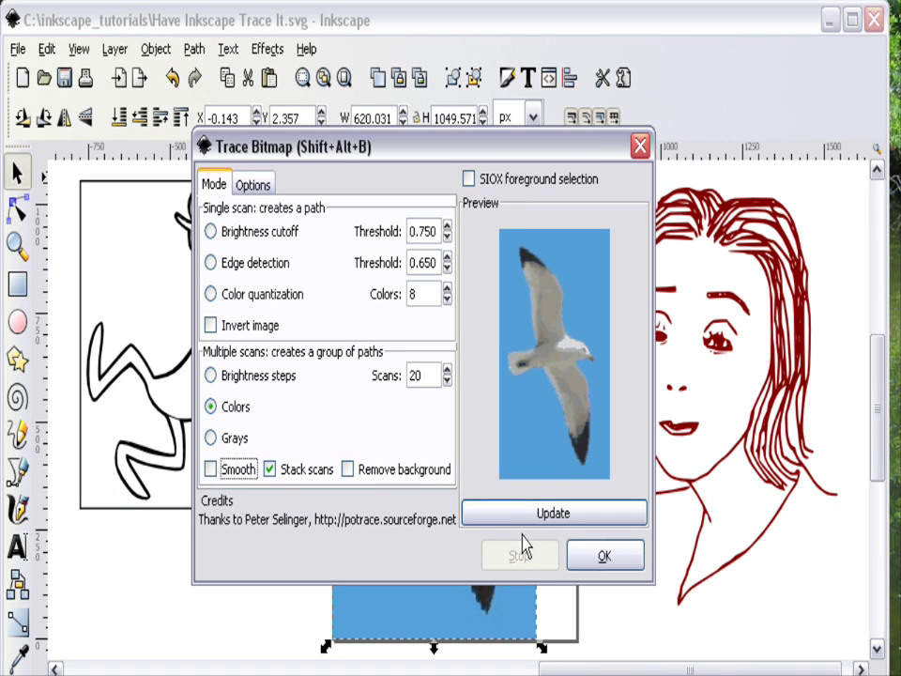
pyautogui.click(631, 562)
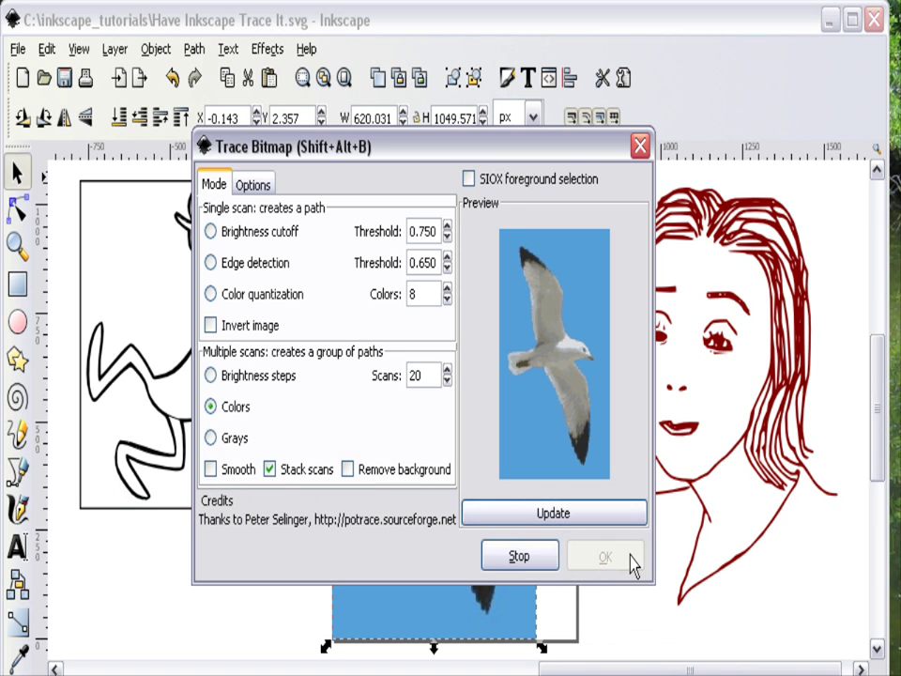
pyautogui.click(639, 143)
# - Shift the face trace further right and place the seagull trace beside the original photo
pyautogui.click(699, 266)
pyautogui.moveTo(699, 266); pyautogui.dragTo(844, 239)
pyautogui.moveTo(429, 322)
pyautogui.mouseDown()
pyautogui.moveTo(527, 327)
pyautogui.moveTo(639, 305)
pyautogui.moveTo(629, 325)
pyautogui.mouseUp()
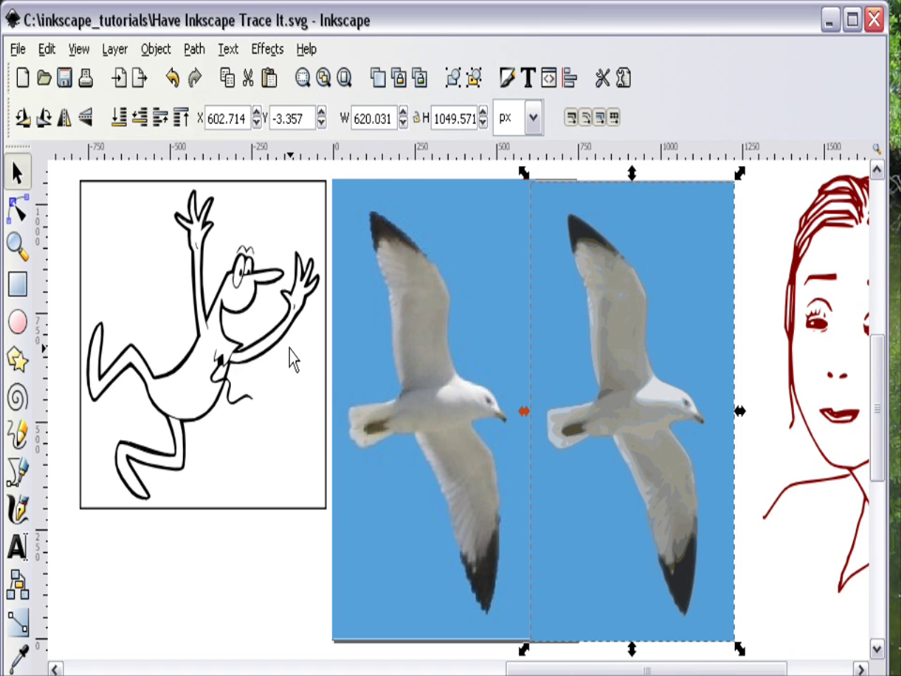
pyautogui.click(306, 50)
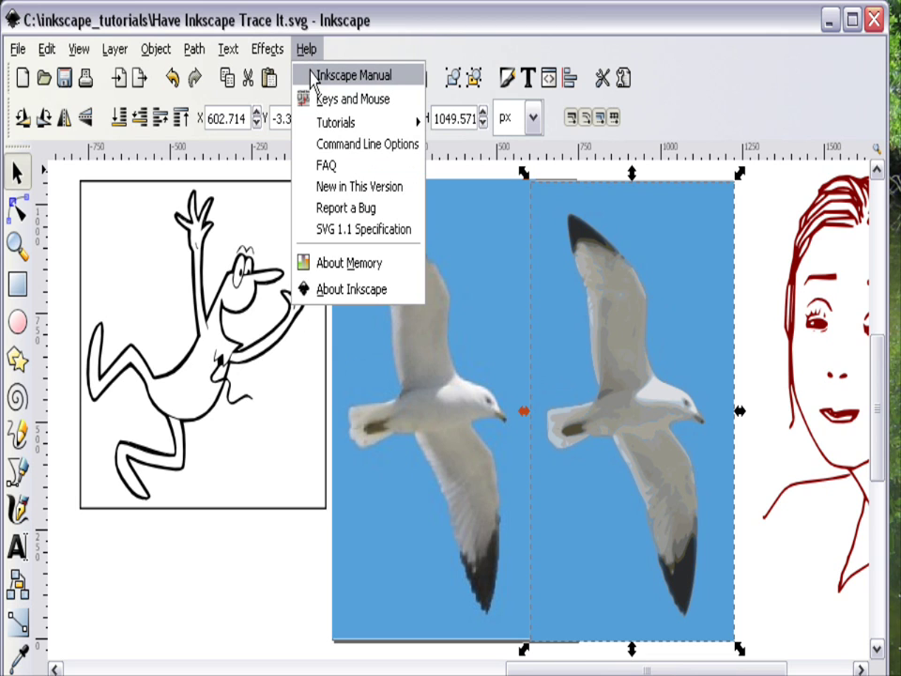
pyautogui.click(358, 40)
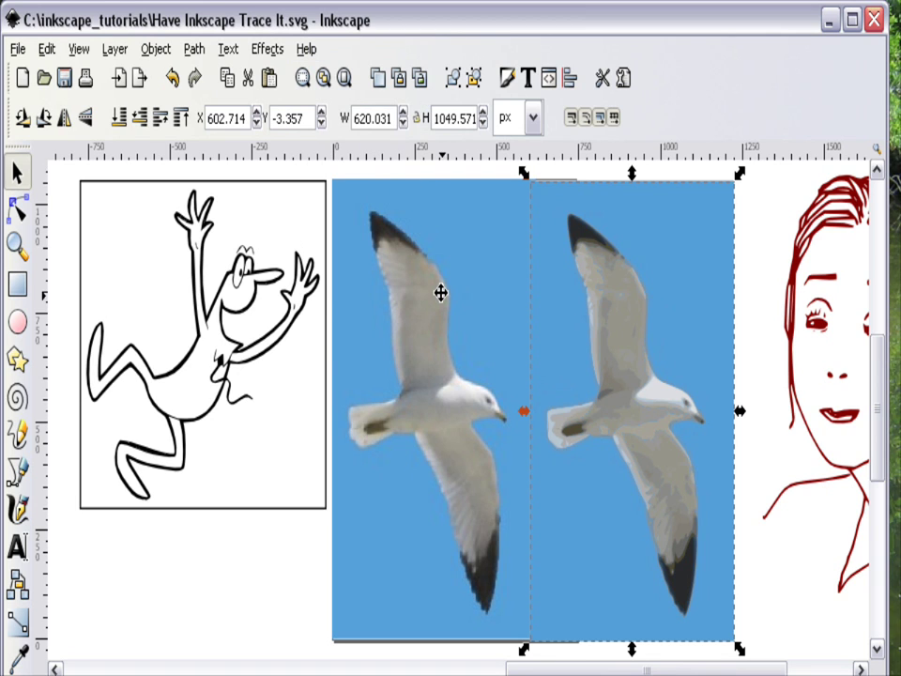